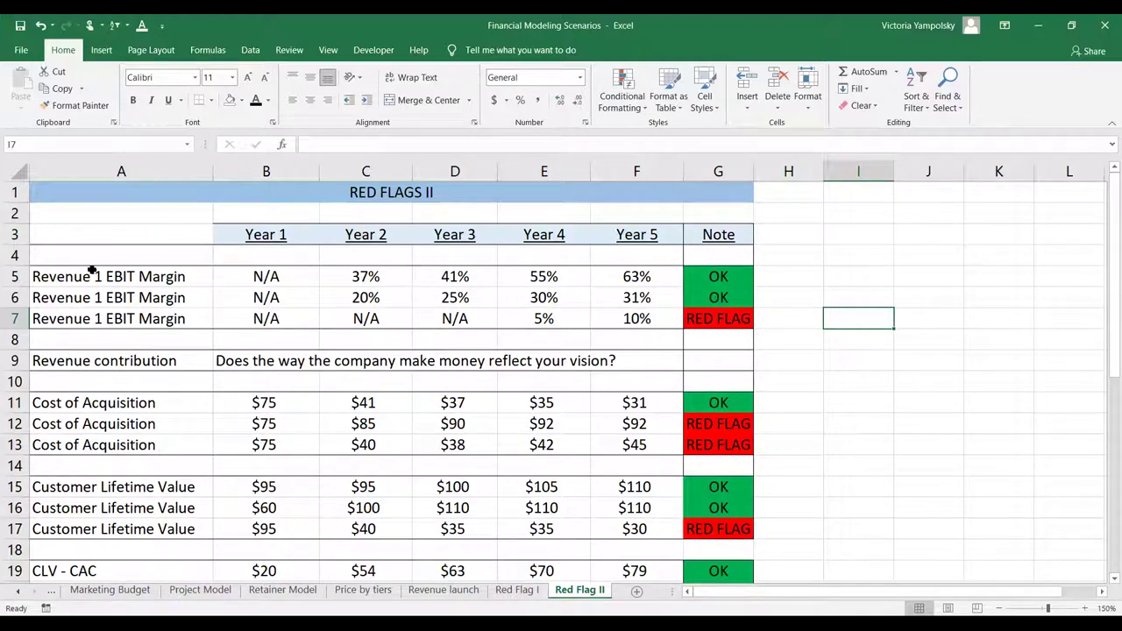
pyautogui.moveTo(95, 275); pyautogui.dragTo(608, 276)
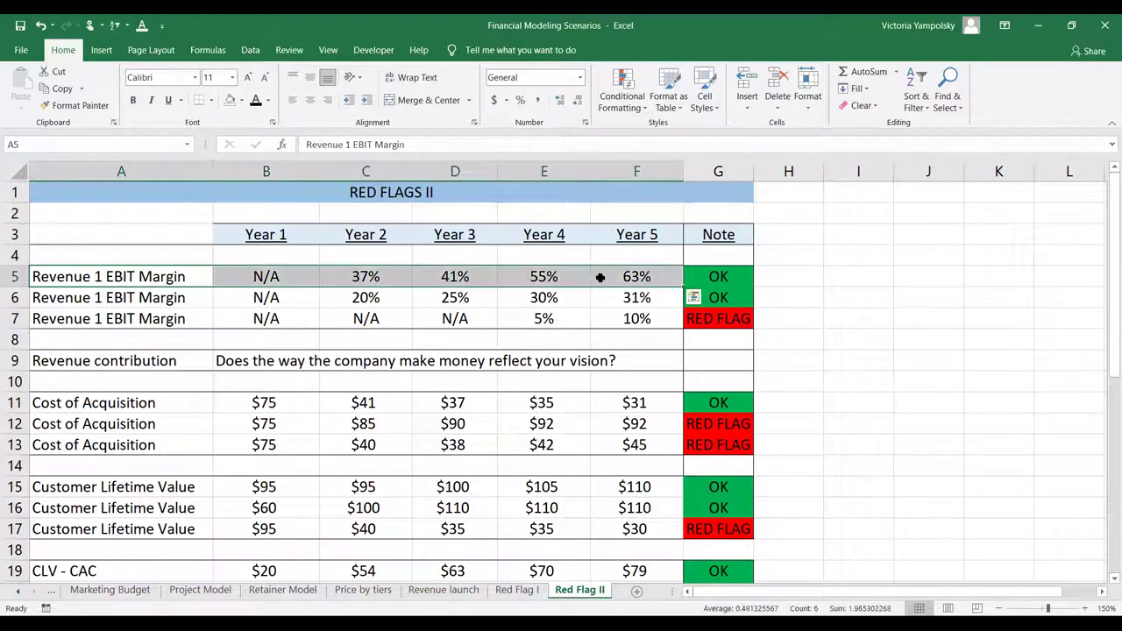
pyautogui.moveTo(367, 299); pyautogui.dragTo(616, 295)
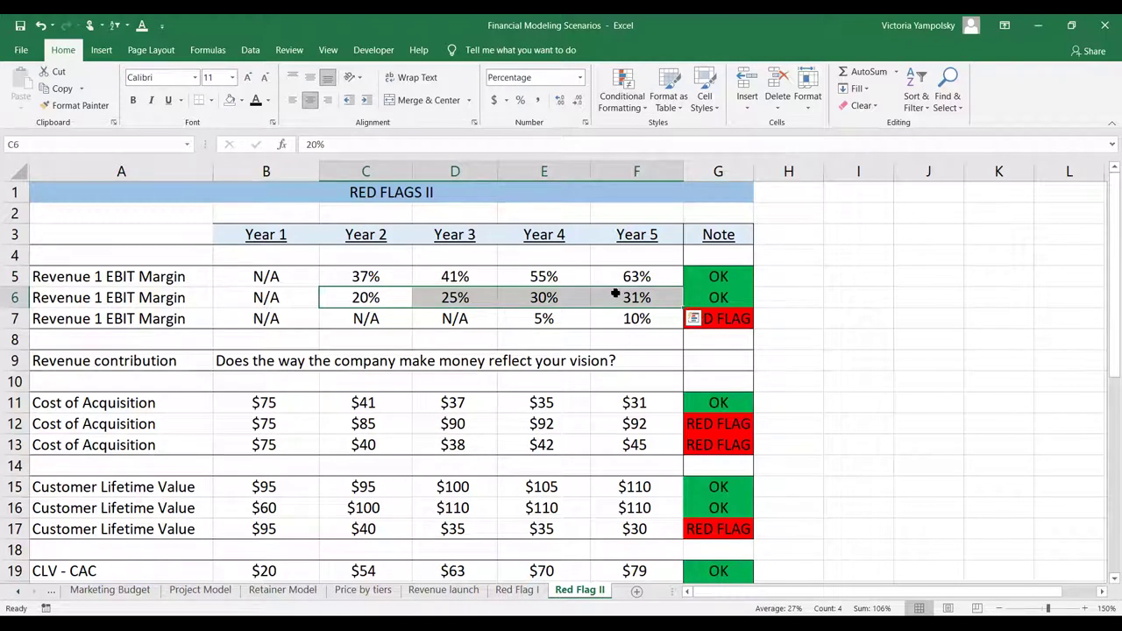
pyautogui.click(105, 318)
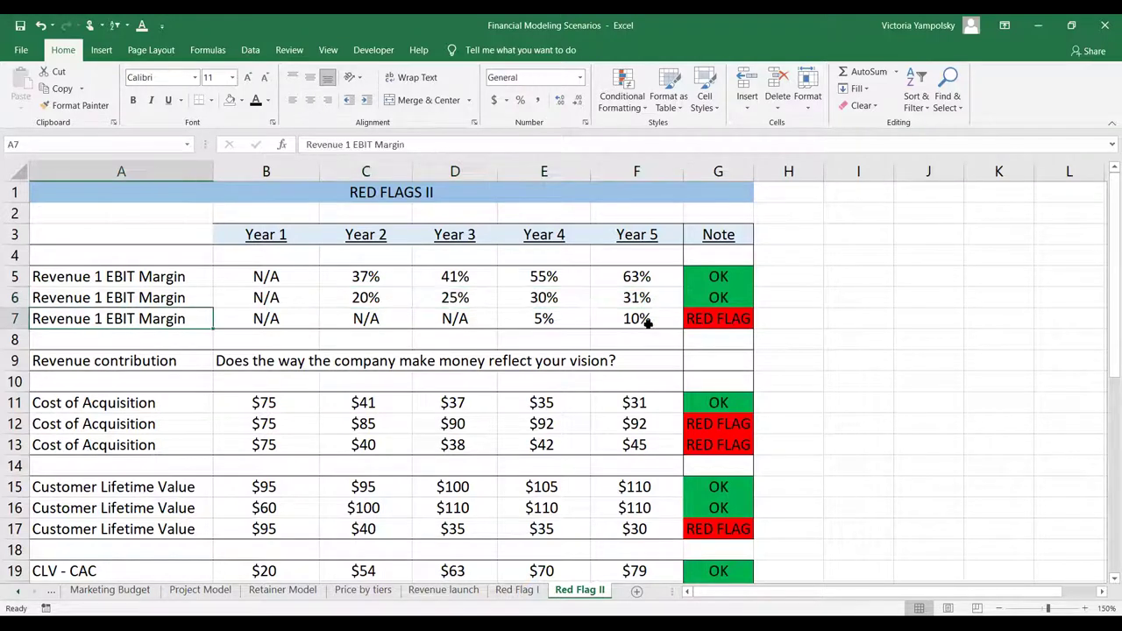
pyautogui.click(14, 319)
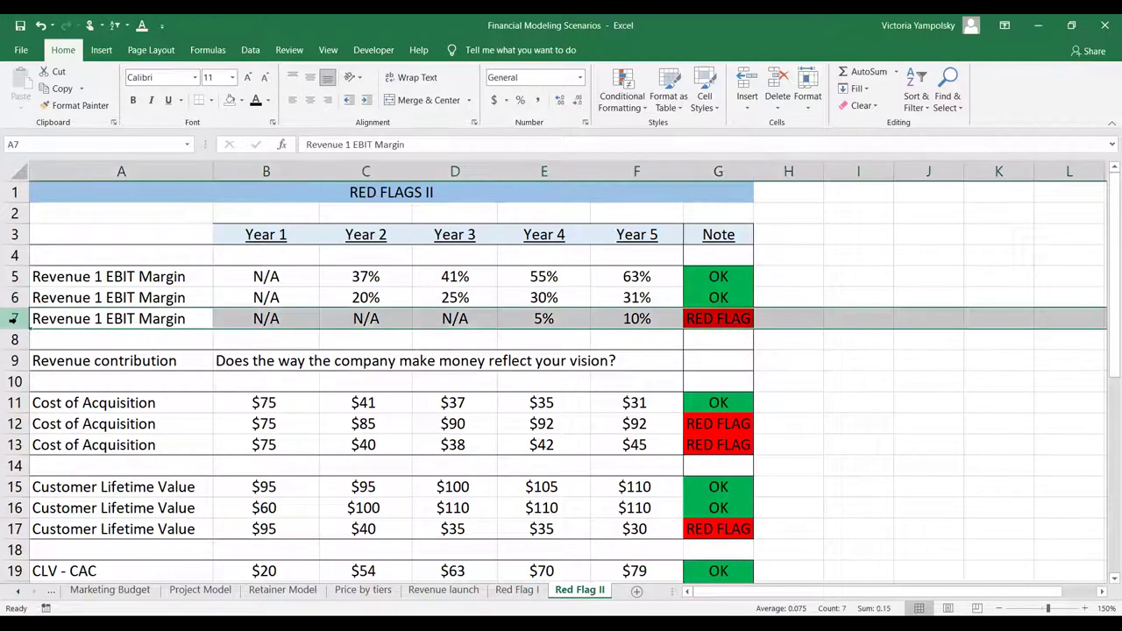
pyautogui.click(566, 316)
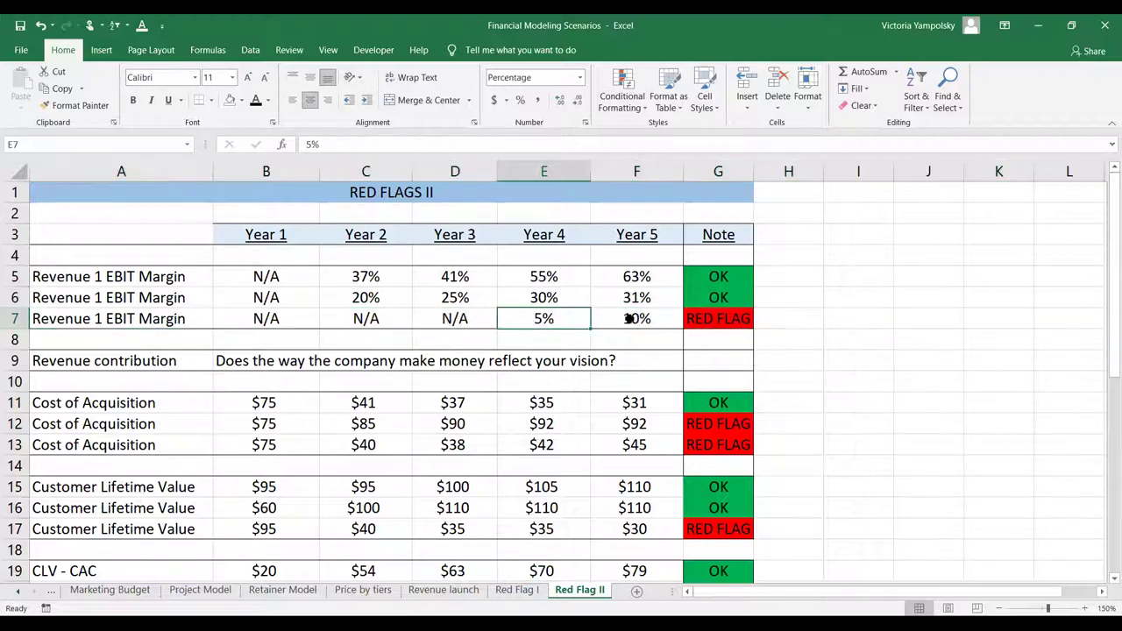
pyautogui.click(628, 319)
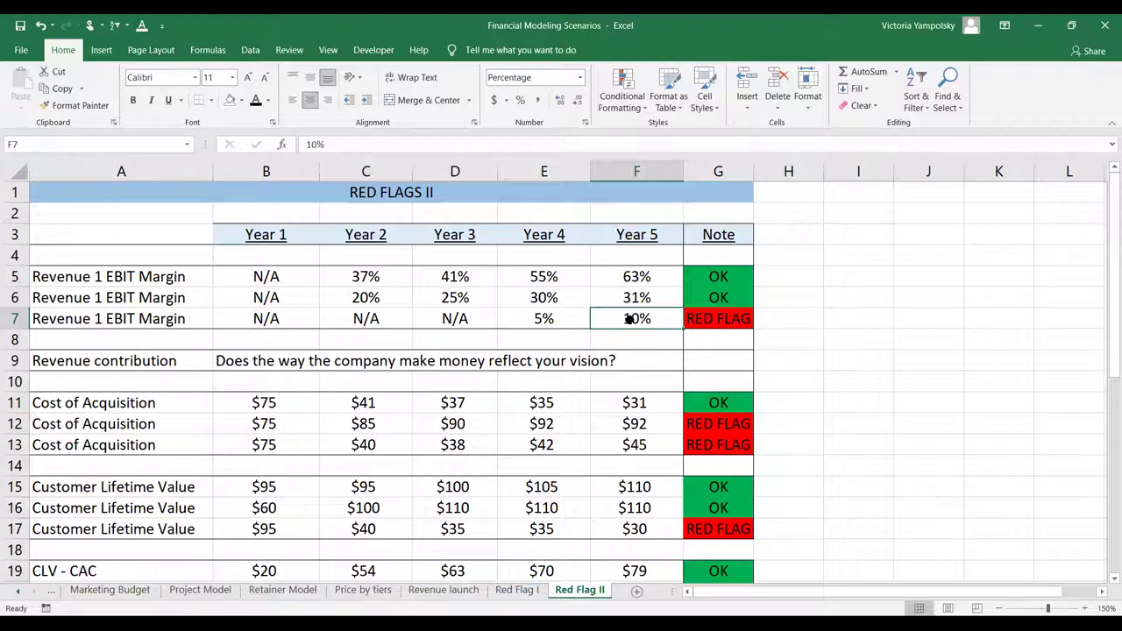
pyautogui.click(723, 312)
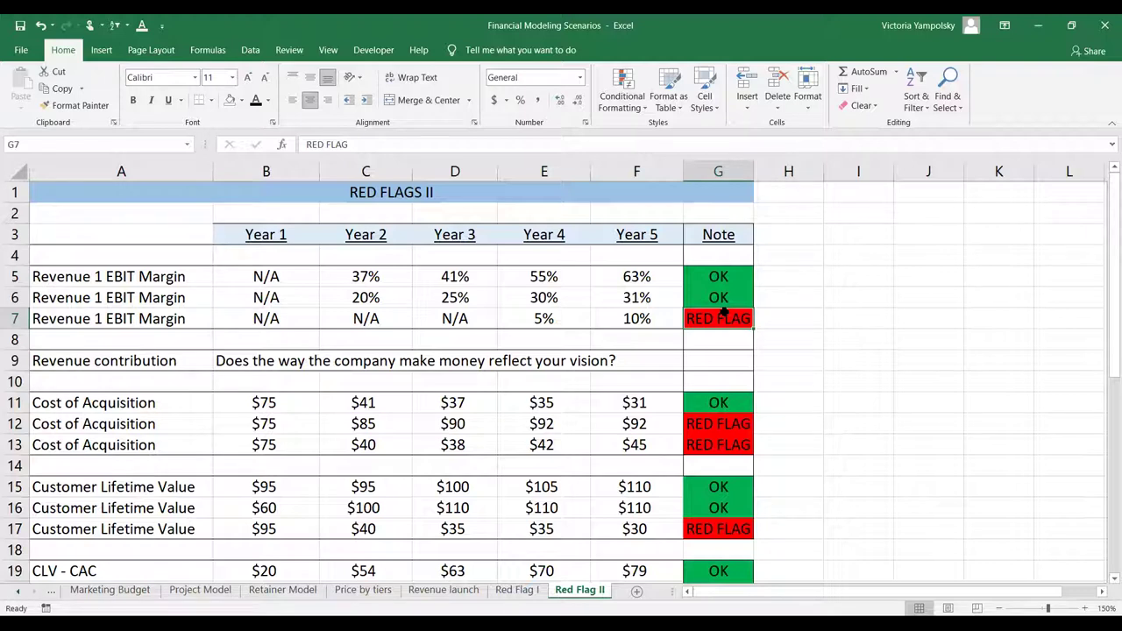
pyautogui.click(584, 313)
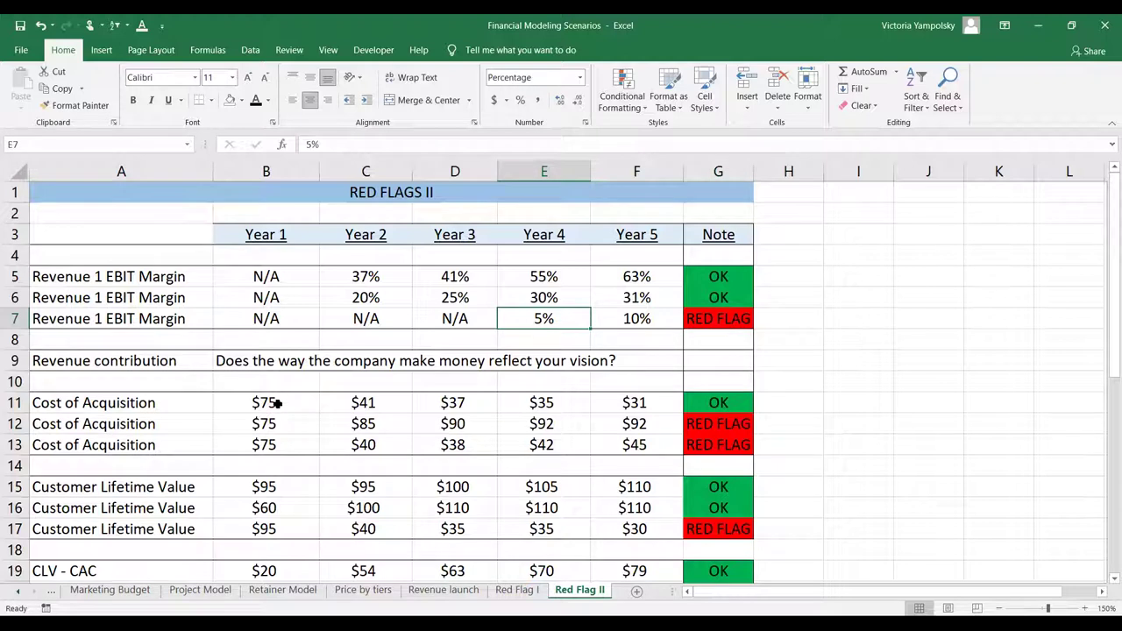
pyautogui.click(176, 362)
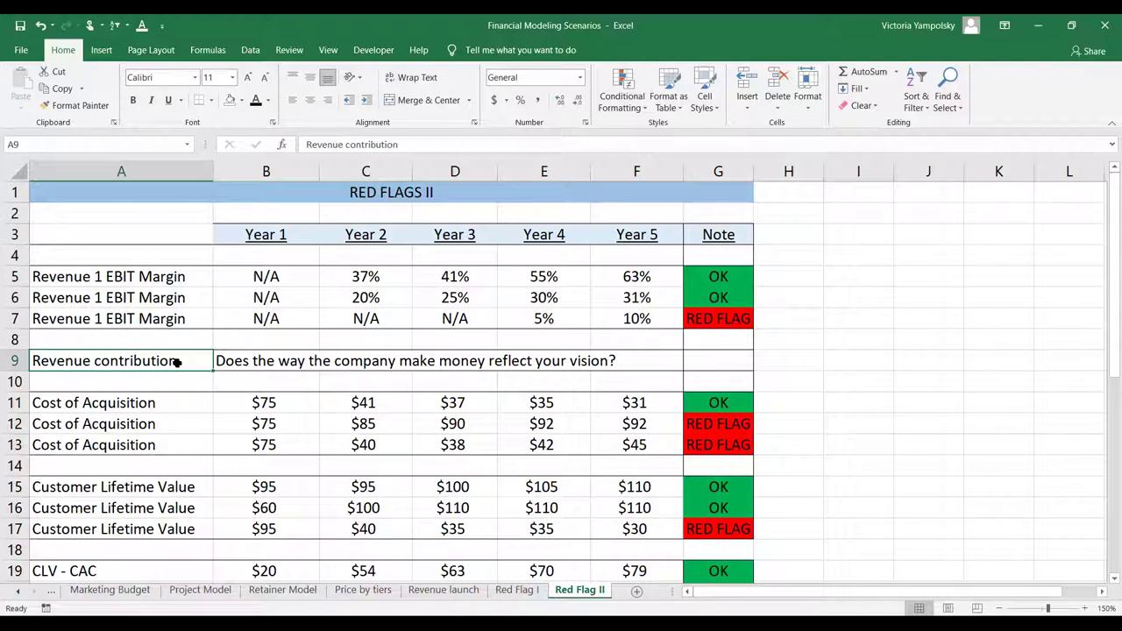
pyautogui.press('Down')
pyautogui.press('Down')
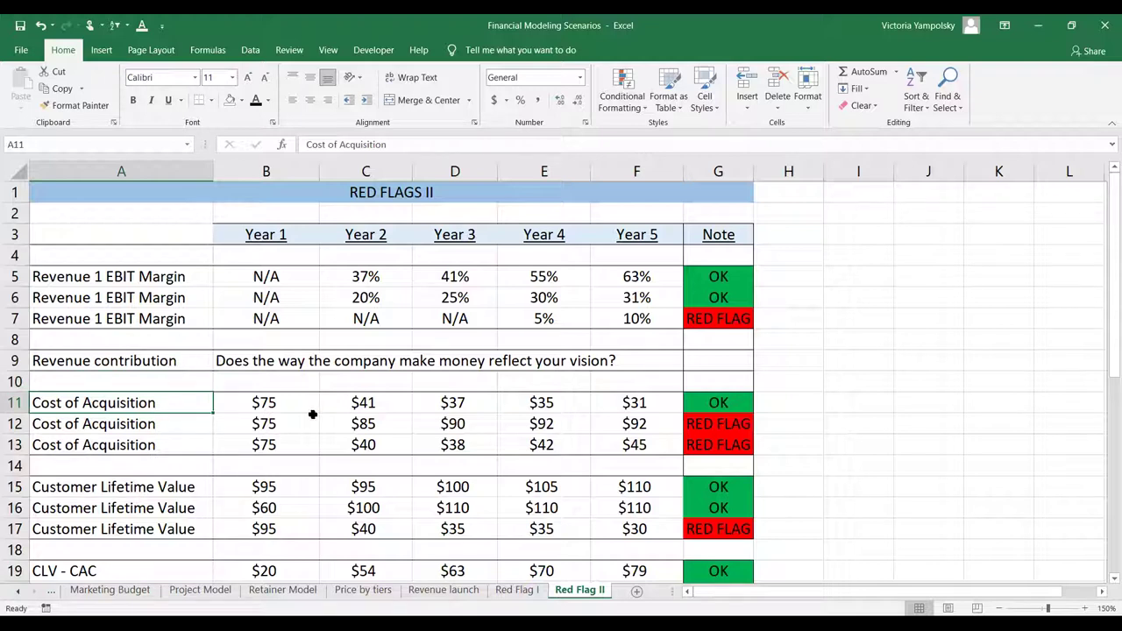
pyautogui.click(12, 402)
pyautogui.click(273, 403)
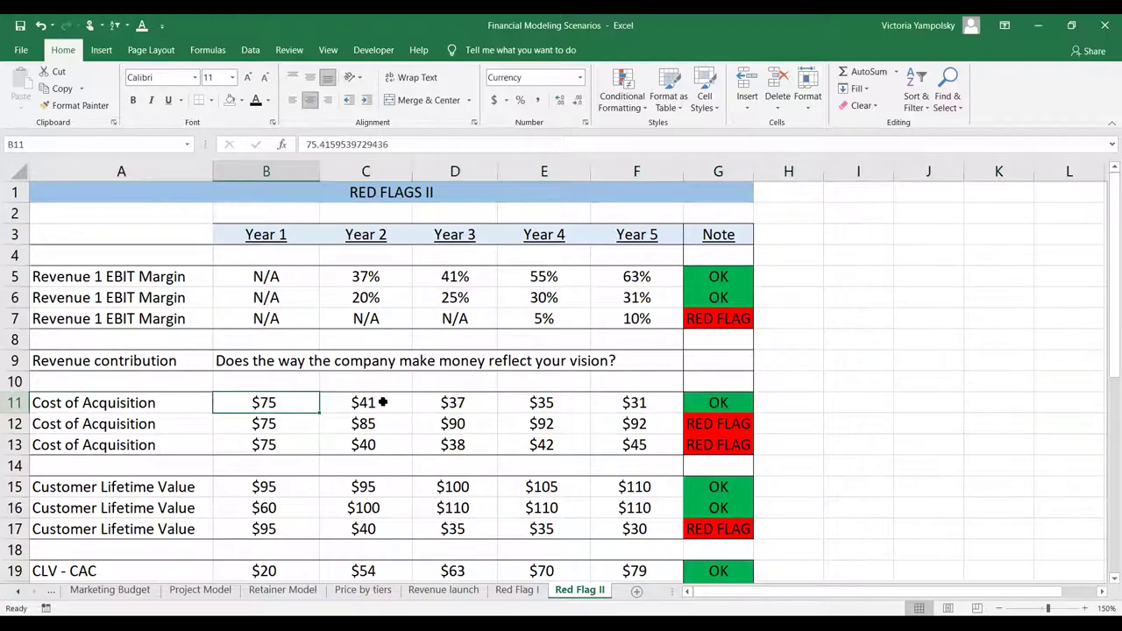
pyautogui.click(383, 402)
pyautogui.click(454, 407)
pyautogui.click(517, 405)
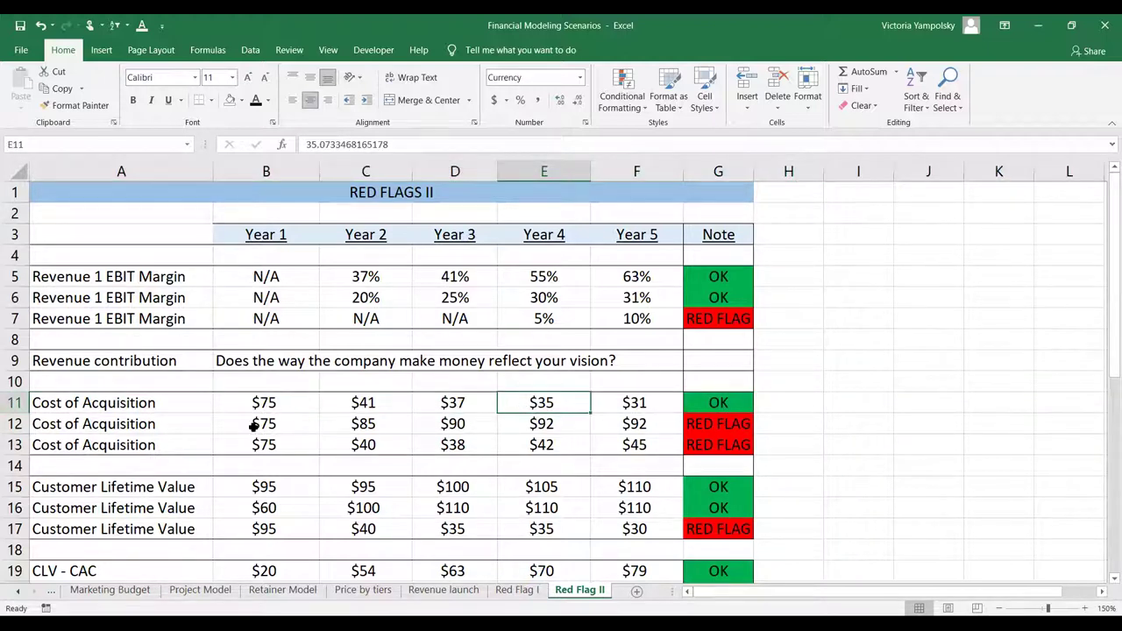
pyautogui.moveTo(254, 424); pyautogui.dragTo(593, 426)
pyautogui.moveTo(300, 444); pyautogui.dragTo(619, 449)
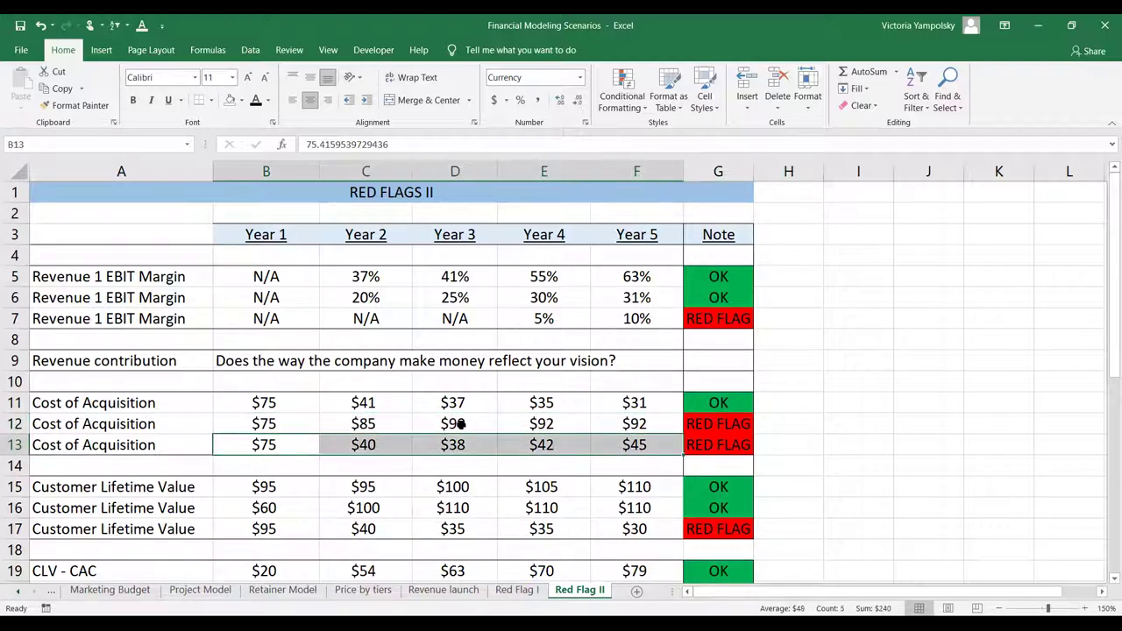
pyautogui.click(451, 424)
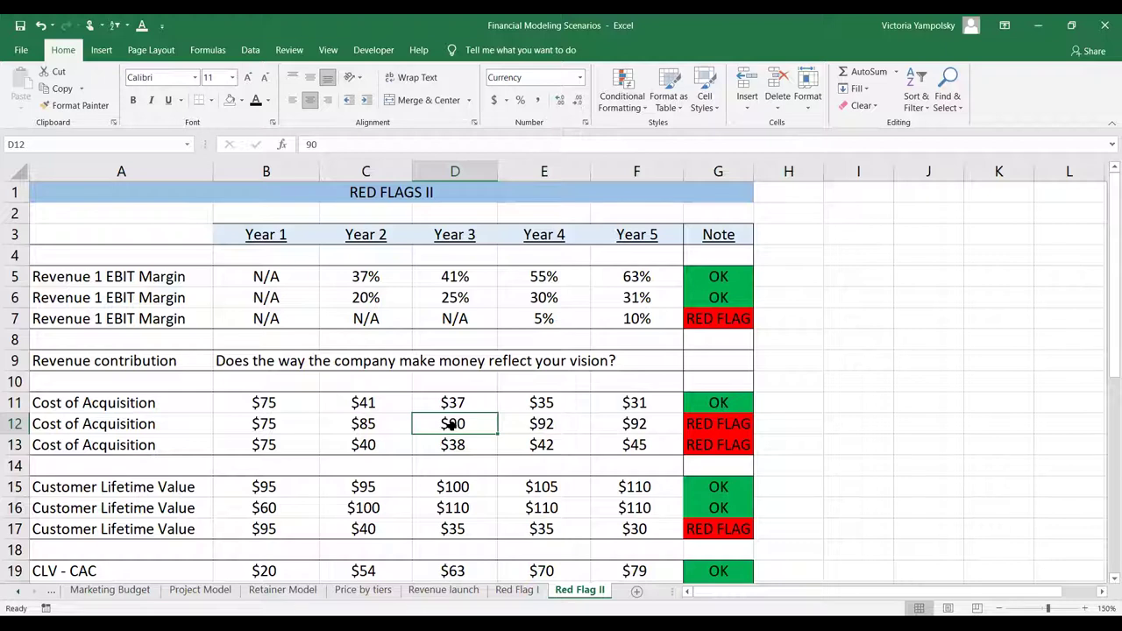
pyautogui.press('Down')
pyautogui.press('Down')
pyautogui.press('Down')
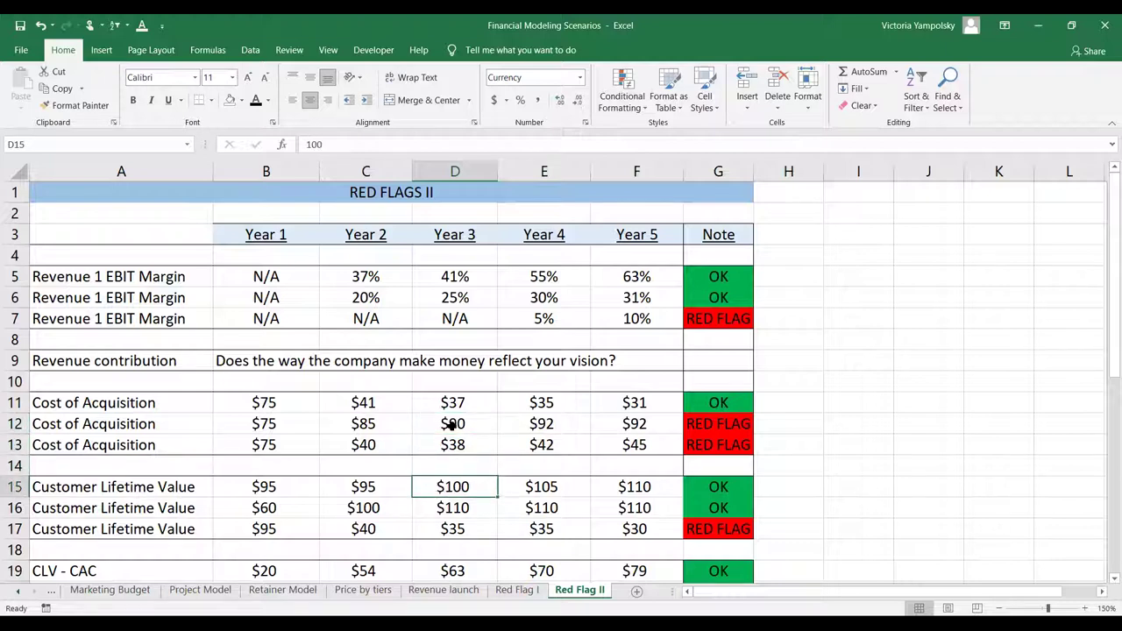
pyautogui.press('Left')
pyautogui.press('Left')
pyautogui.press('Right')
pyautogui.press('Right')
pyautogui.press('Right')
pyautogui.press('Right')
pyautogui.press('Left')
pyautogui.press('Left')
pyautogui.press('Left')
pyautogui.press('Left')
pyautogui.press('Down')
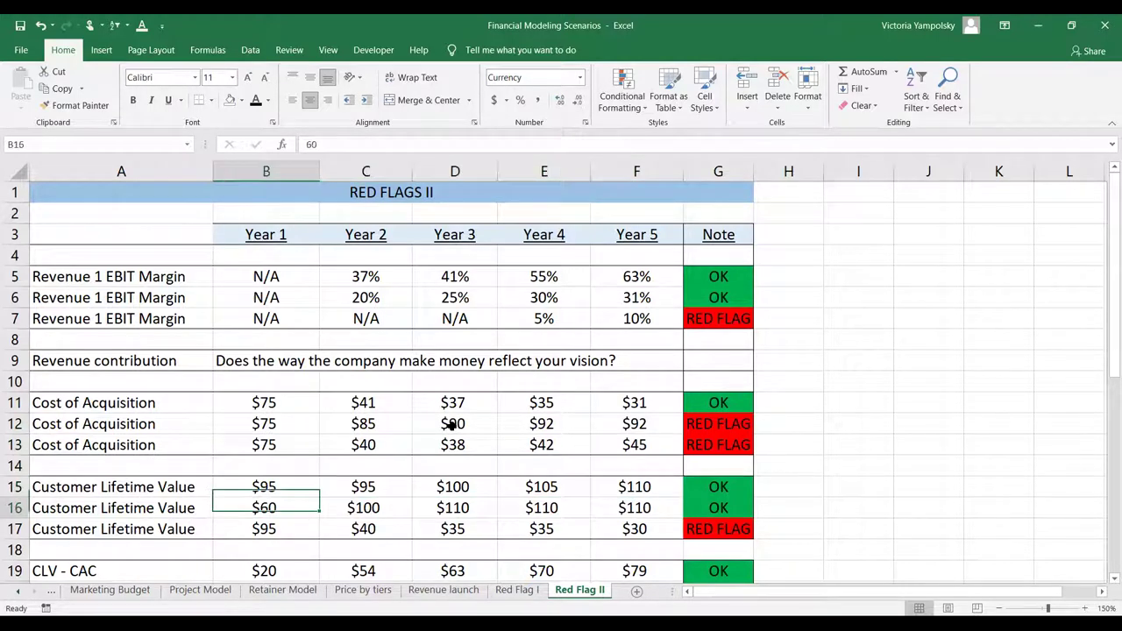
pyautogui.press('Right')
pyautogui.press('Down')
pyautogui.press('Left')
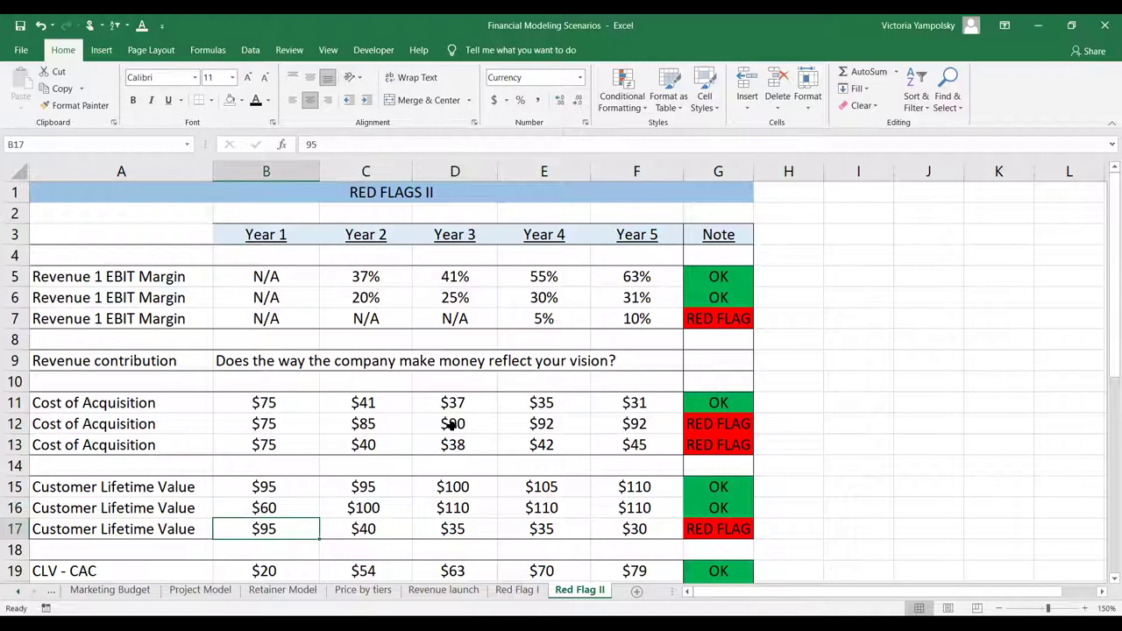
pyautogui.press('Right')
pyautogui.press('Right')
pyautogui.press('Right')
pyautogui.press('Right')
pyautogui.press('Down')
pyautogui.press('Down')
pyautogui.press('Down')
pyautogui.scroll(-1, 452, 425)
pyautogui.press('Down')
pyautogui.press('Left')
pyautogui.press('Left')
pyautogui.press('Left')
pyautogui.press('Left')
pyautogui.press('Left')
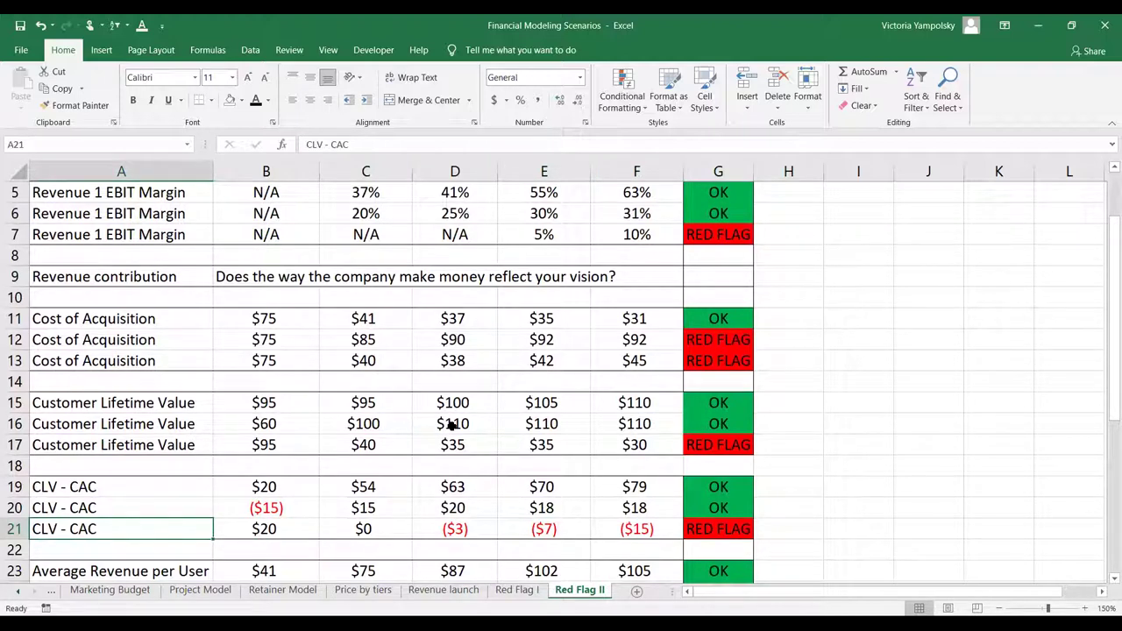
pyautogui.press('Right')
pyautogui.press('Left')
pyautogui.click(11, 529)
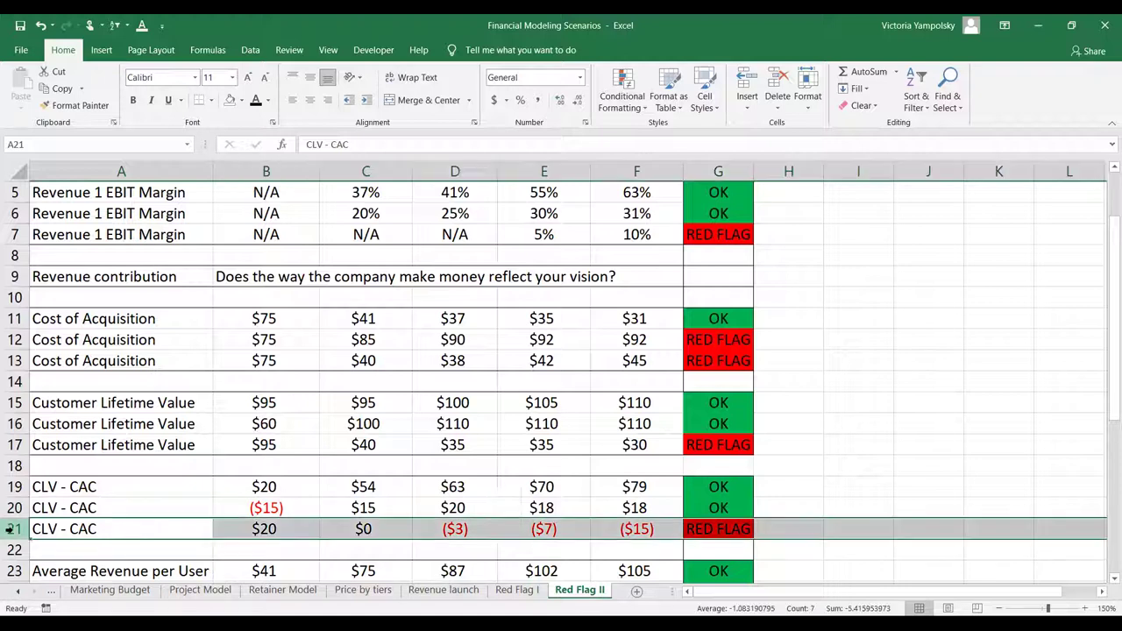
pyautogui.click(488, 484)
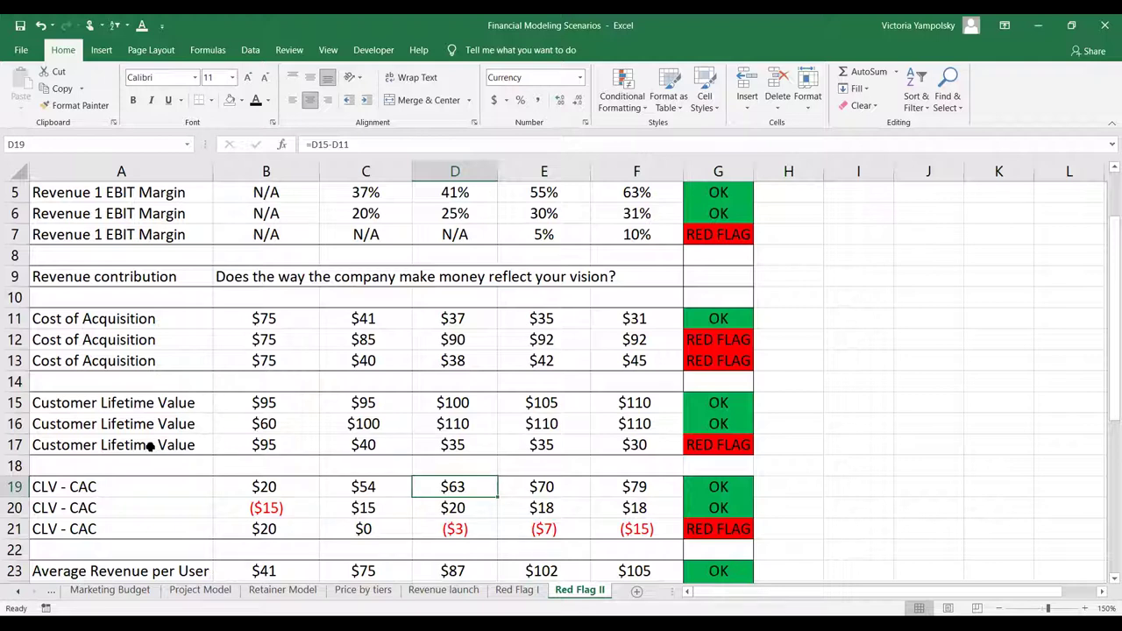
pyautogui.click(456, 528)
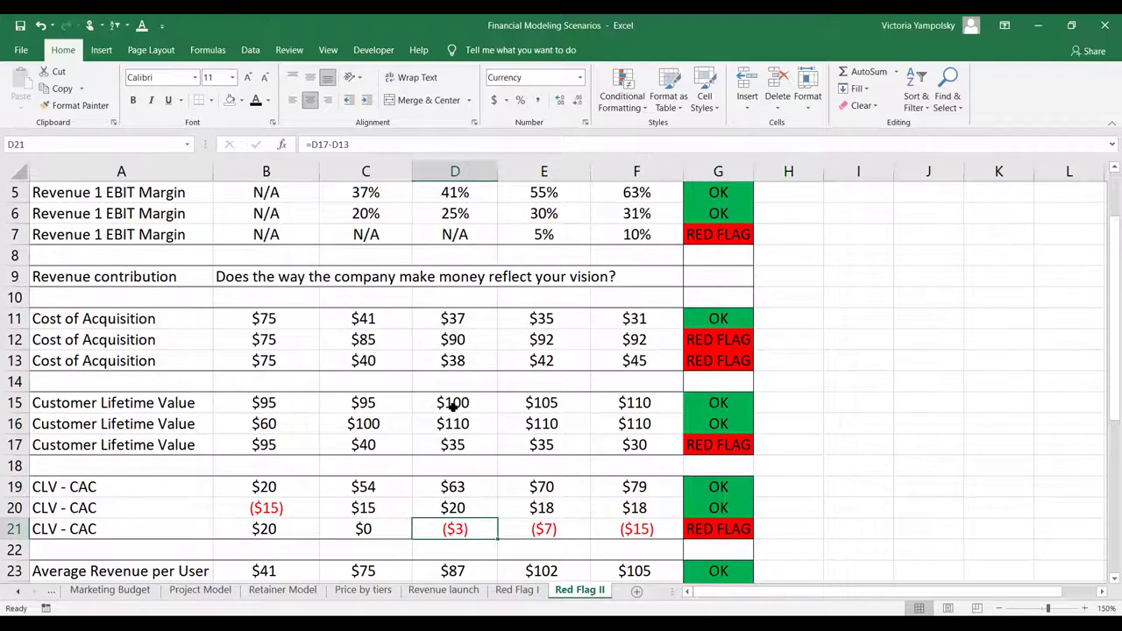
pyautogui.click(442, 445)
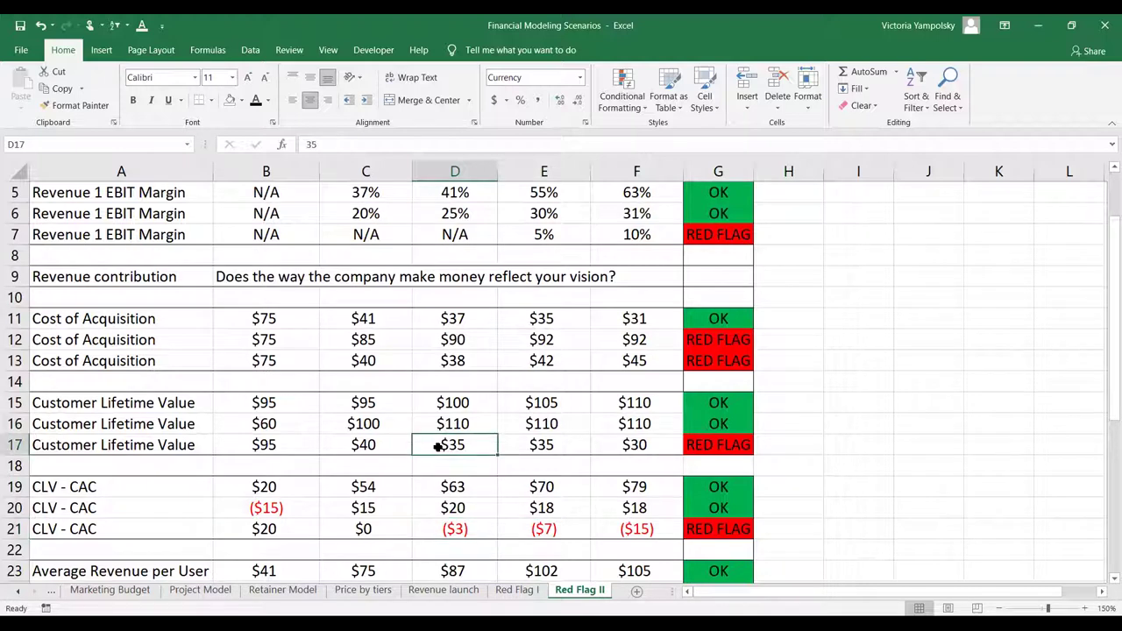
pyautogui.click(173, 445)
pyautogui.click(380, 443)
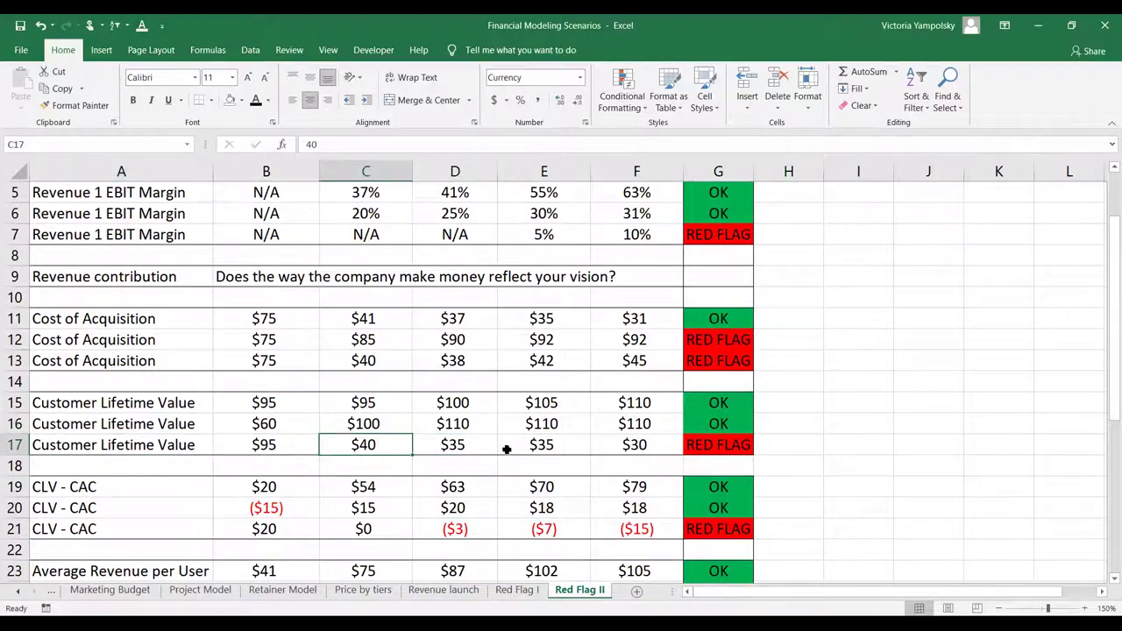
pyautogui.click(578, 440)
pyautogui.click(632, 444)
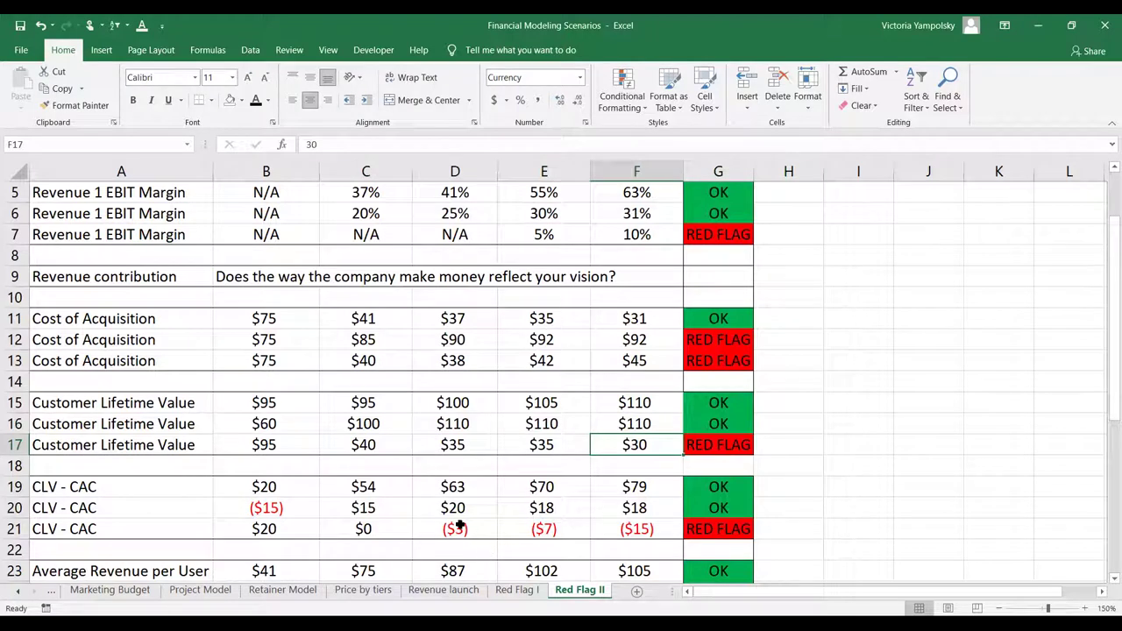
pyautogui.press('Down')
pyautogui.press('Down')
pyautogui.press('Down')
pyautogui.press('Down')
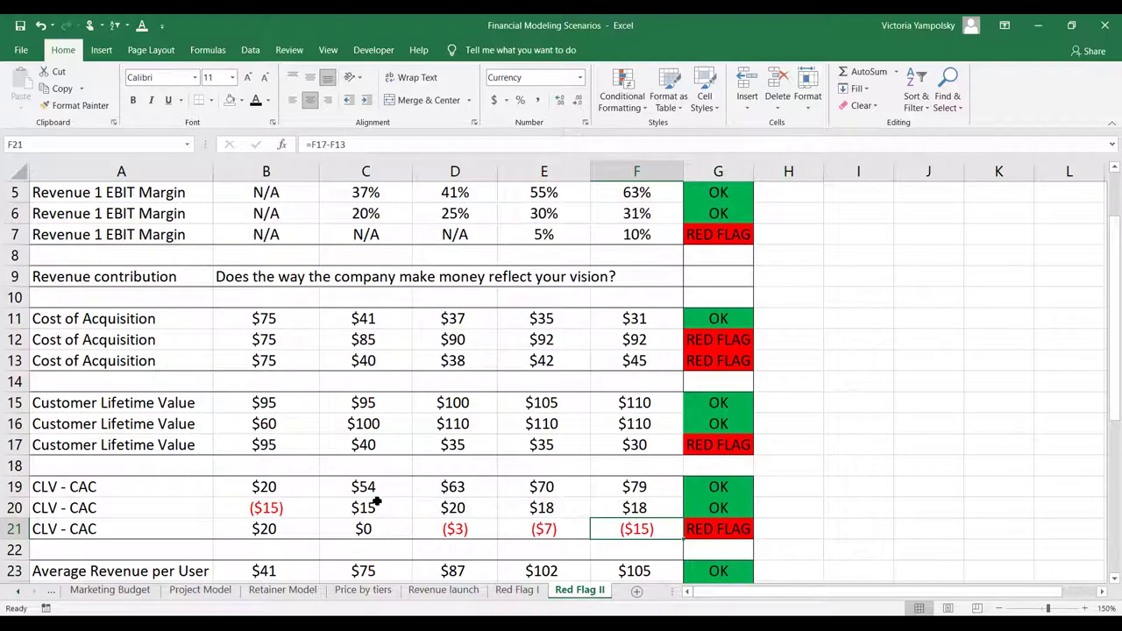
pyautogui.press('Down')
pyautogui.press('Down')
pyautogui.press('Down')
pyautogui.press('Down')
pyautogui.press('Down')
pyautogui.press('Down')
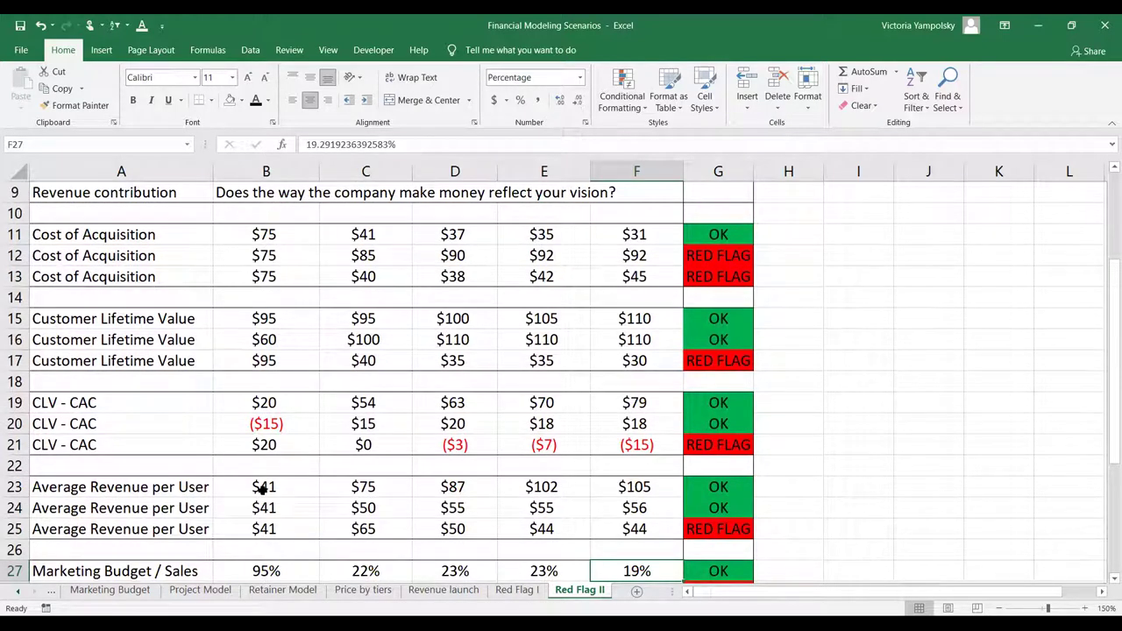
pyautogui.moveTo(275, 488); pyautogui.dragTo(596, 501)
pyautogui.click(264, 531)
pyautogui.click(366, 529)
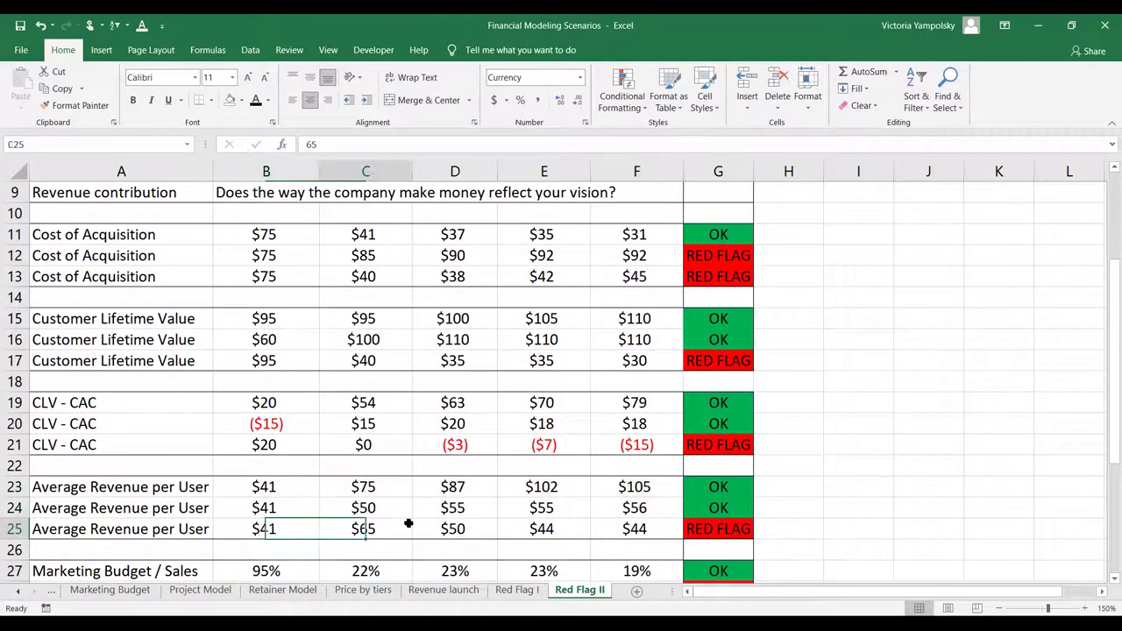
pyautogui.click(454, 529)
pyautogui.click(540, 526)
pyautogui.click(346, 500)
pyautogui.press('Down')
pyautogui.press('Down')
pyautogui.press('Down')
pyautogui.press('Down')
pyautogui.press('Down')
pyautogui.press('Down')
pyautogui.press('Down')
pyautogui.press('Down')
pyautogui.press('Down')
pyautogui.press('Down')
pyautogui.press('Down')
pyautogui.press('Down')
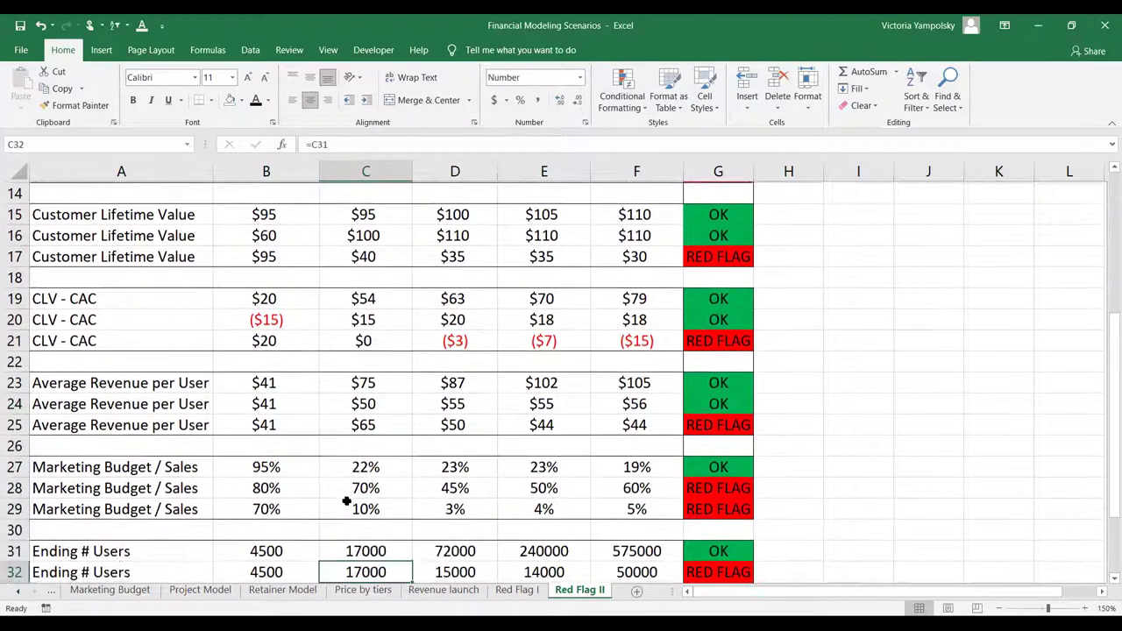
pyautogui.press('Up')
pyautogui.press('Up')
pyautogui.press('Up')
pyautogui.press('Up')
pyautogui.press('Up')
pyautogui.press('Up')
pyautogui.press('Up')
pyautogui.press('Up')
pyautogui.press('Down')
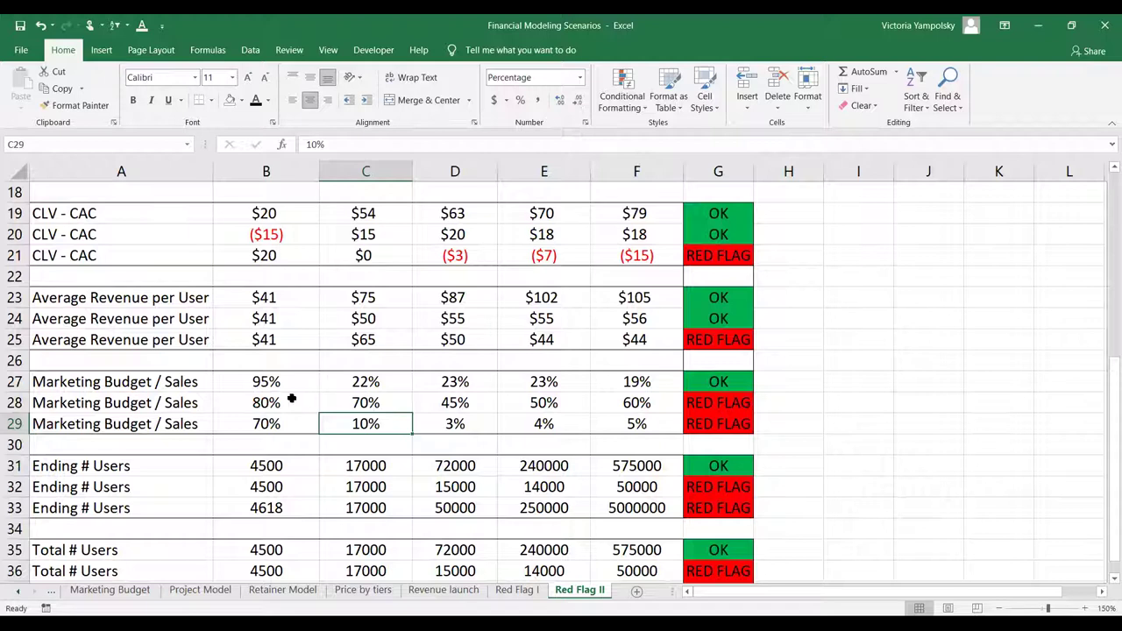
pyautogui.moveTo(282, 400); pyautogui.dragTo(623, 402)
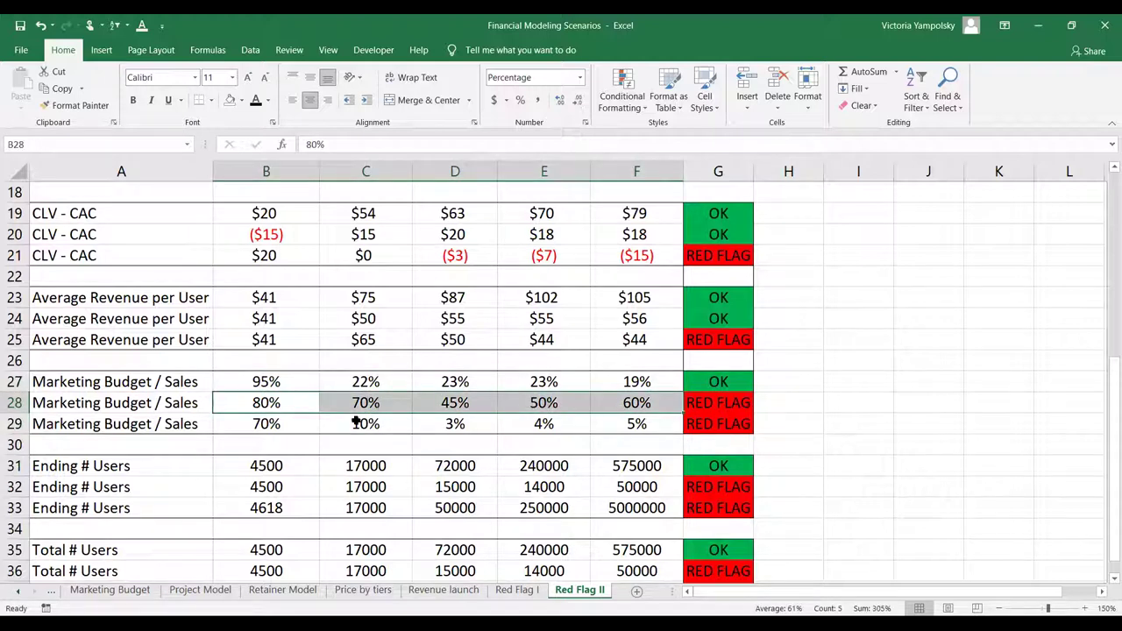
pyautogui.click(289, 423)
pyautogui.moveTo(289, 423); pyautogui.dragTo(613, 423)
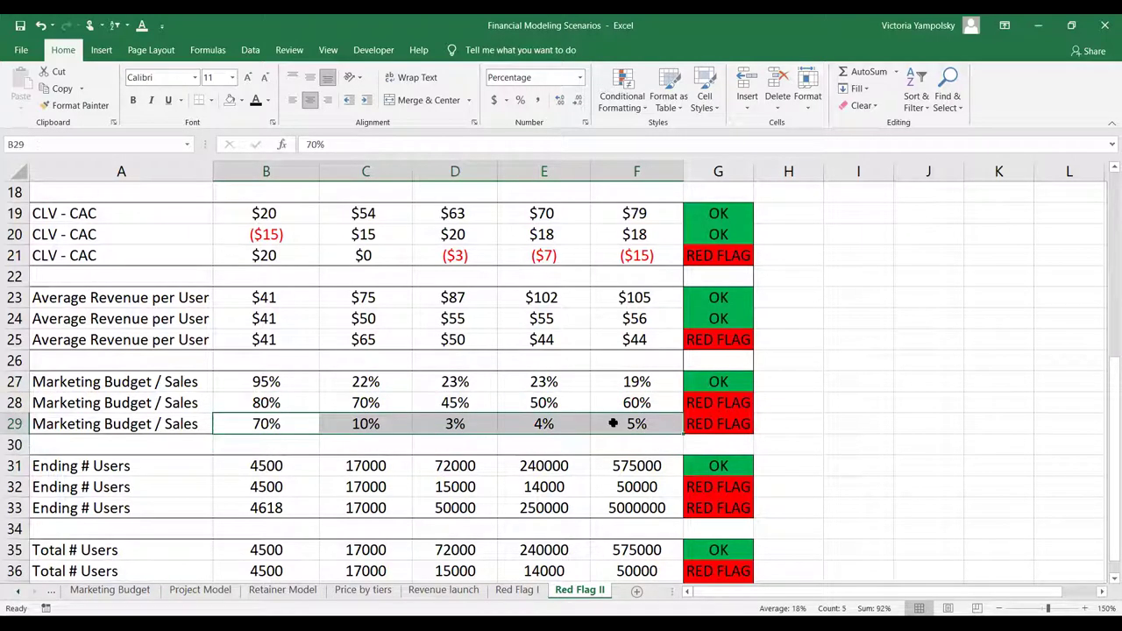
pyautogui.click(346, 403)
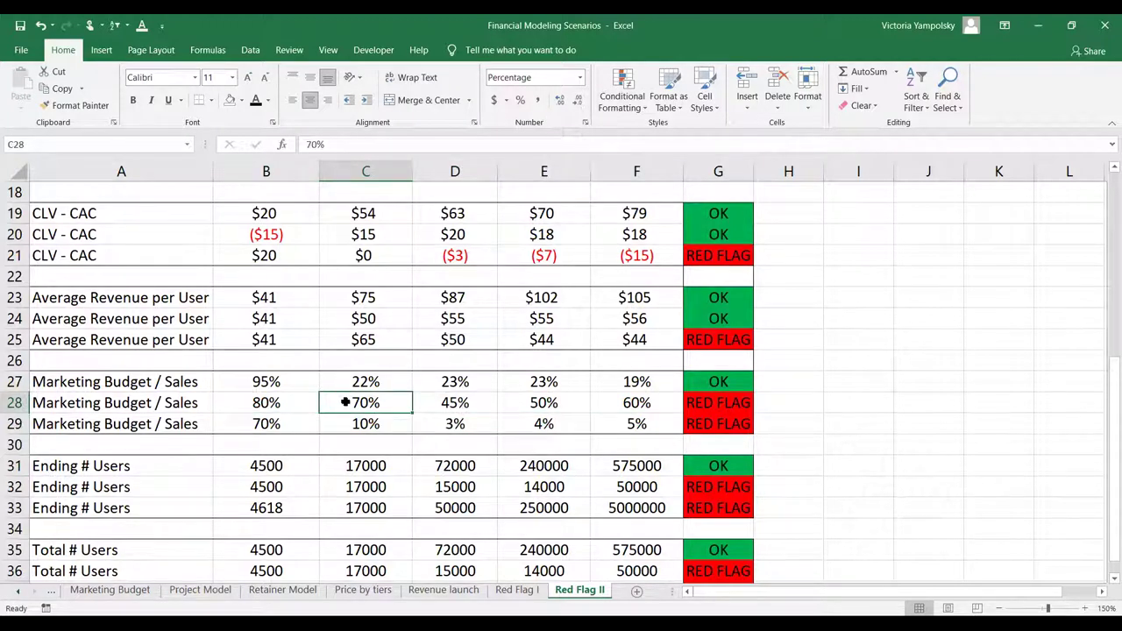
pyautogui.press('Down')
pyautogui.press('Down')
pyautogui.press('Down')
pyautogui.press('Down')
pyautogui.press('Down')
pyautogui.press('Down')
pyautogui.press('Down')
pyautogui.press('Down')
pyautogui.press('Down')
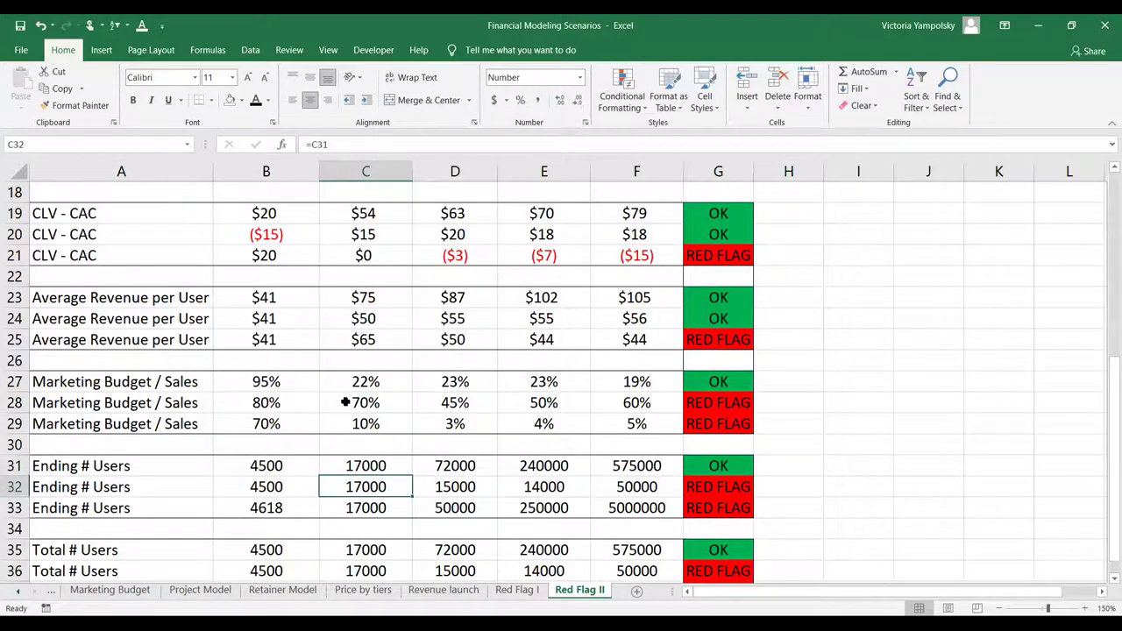
pyautogui.press('Down')
pyautogui.press('Down')
pyautogui.press('Down')
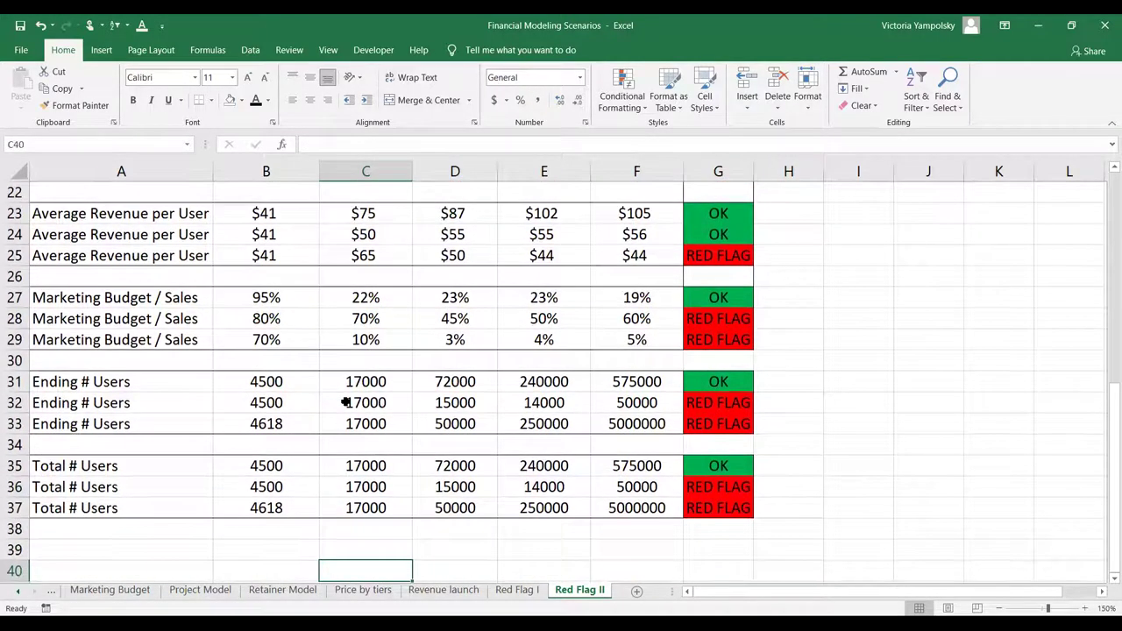
pyautogui.moveTo(273, 382); pyautogui.dragTo(432, 391)
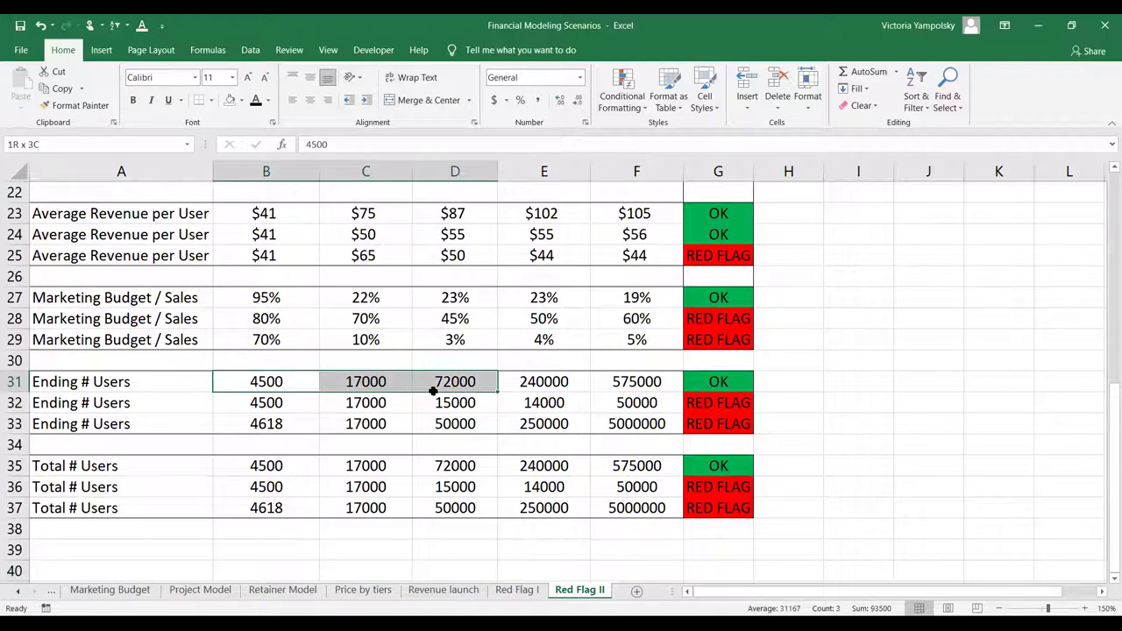
pyautogui.click(436, 395)
pyautogui.click(278, 399)
pyautogui.moveTo(279, 400); pyautogui.dragTo(653, 404)
pyautogui.moveTo(290, 425); pyautogui.dragTo(594, 425)
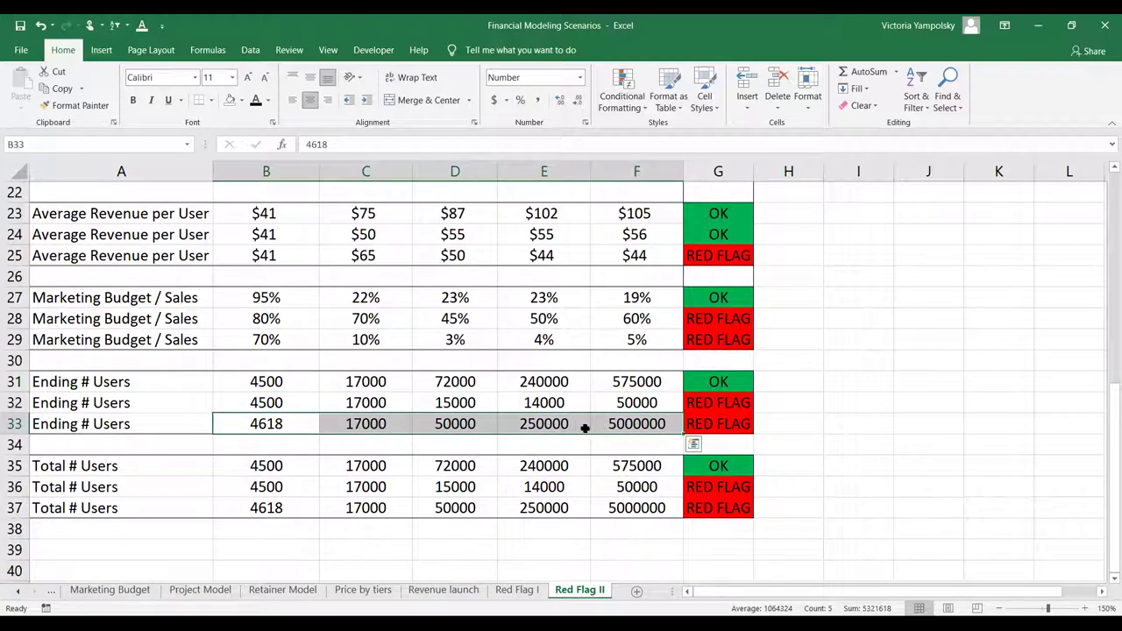
pyautogui.click(280, 466)
pyautogui.click(513, 493)
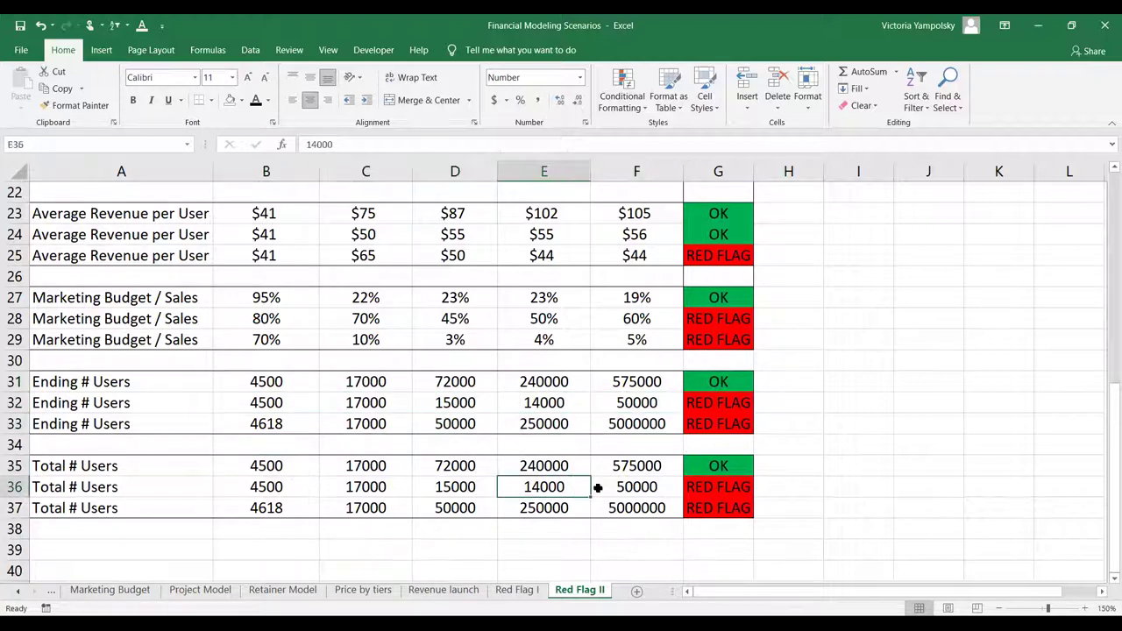